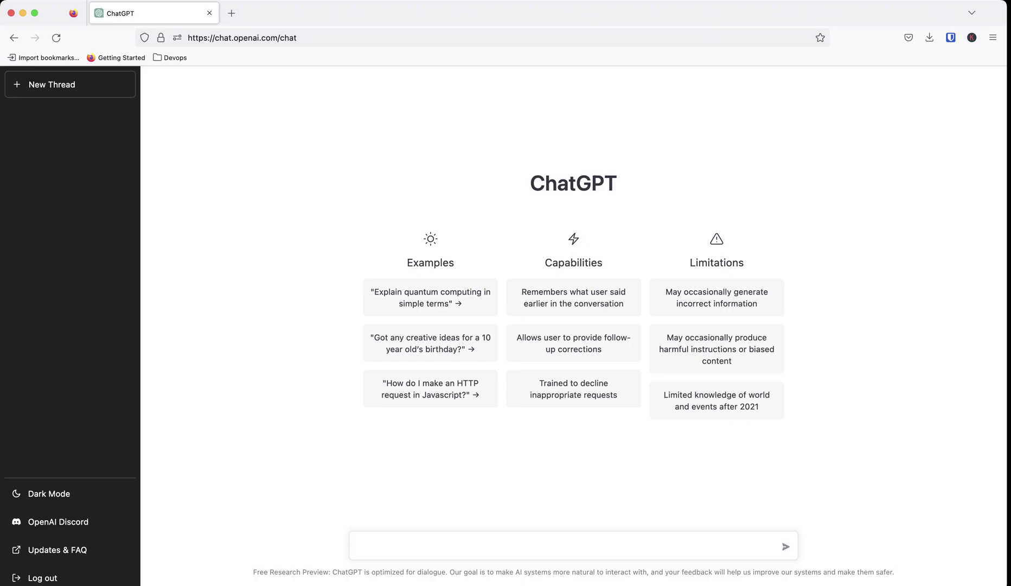
Step: Ask ChatGPT 'what kind of kubernetes yaml types are there'
text(what kind of kubernetes )
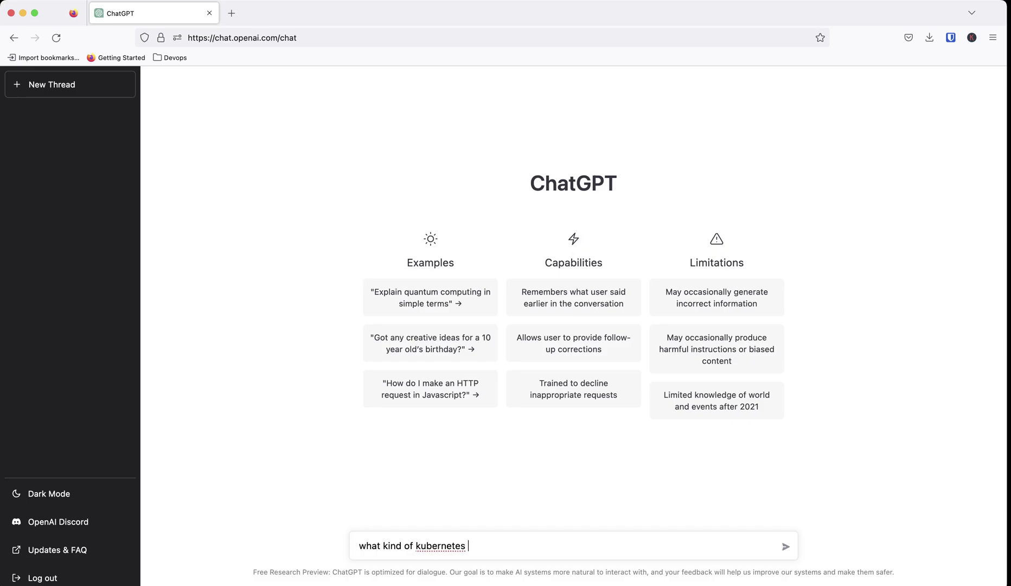
text(yamly t)
key(BackSpace)
key(BackSpace)
key(BackSpace)
text(typs)
key(BackSpace)
text(es are there)
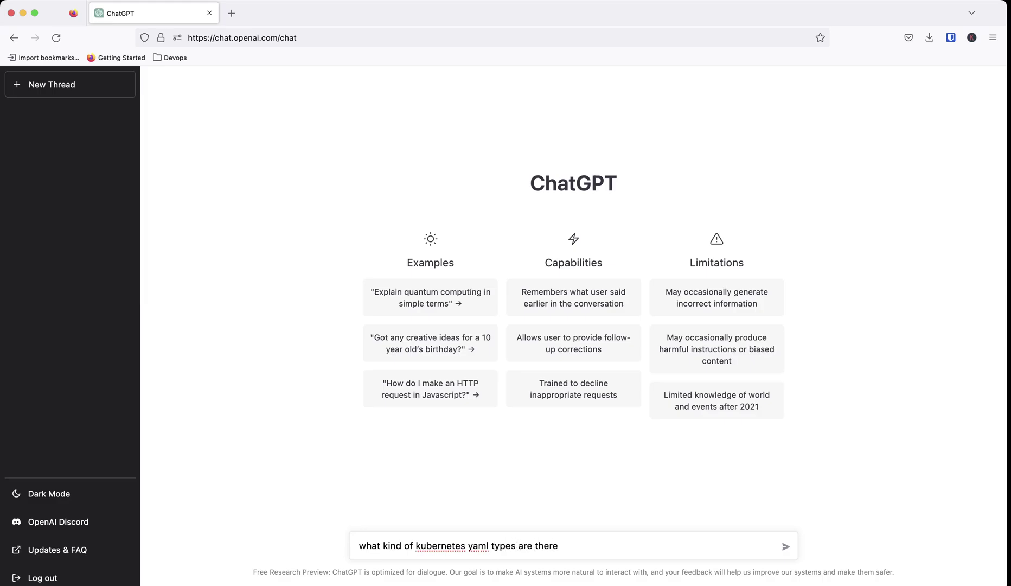
key(Return)
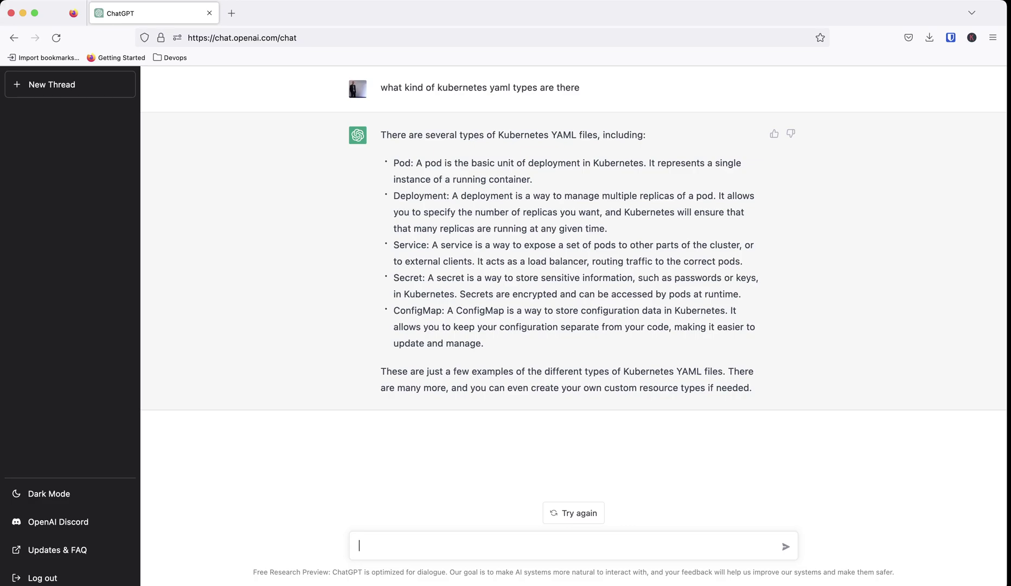
Step: Ask ChatGPT 'What would a pod yaml template look like' to get an example Pod YAML
text(What would a pod yaml template lo)
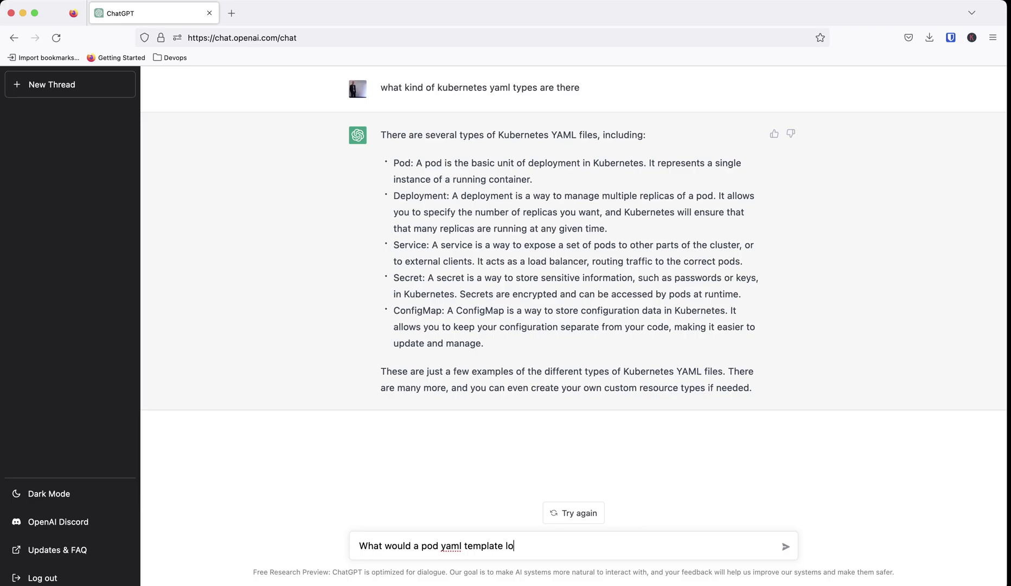
text(ok like)
key(Return)
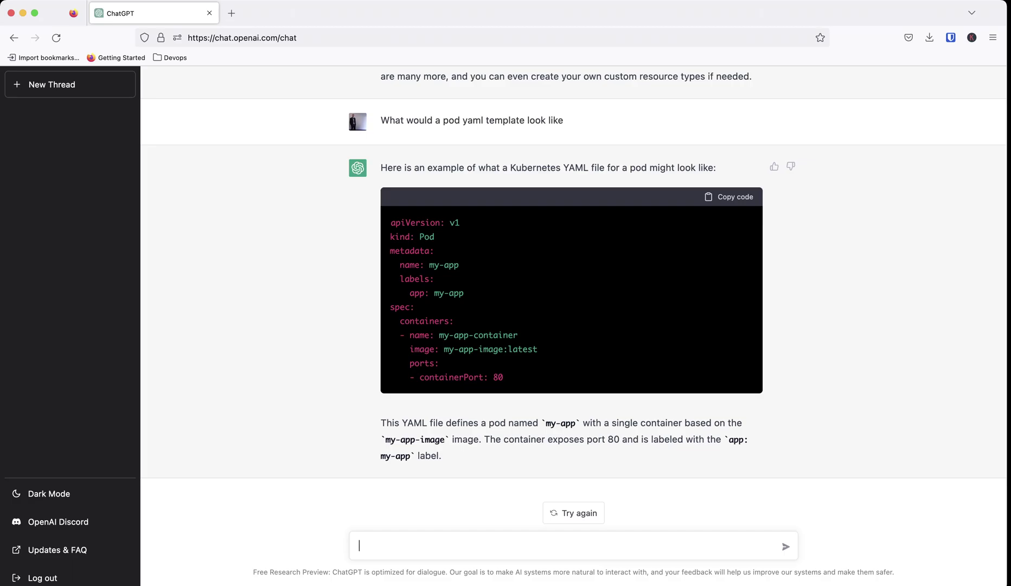
Step: Request a Pod YAML for an app called mongodb with port 3000, then review the reply
text(d)
key(BackSpace)
text(let make a pod)
key(BackSpace)
key(BackSpace)
key(BackSpace)
key(BackSpace)
key(BackSpace)
key(BackSpace)
key(BackSpace)
key(BackSpace)
key(BackSpace)
key(BackSpace)
key(BackSpace)
key(BackSpace)
key(BackSpace)
key(BackSpace)
text(what would a pod yaml)
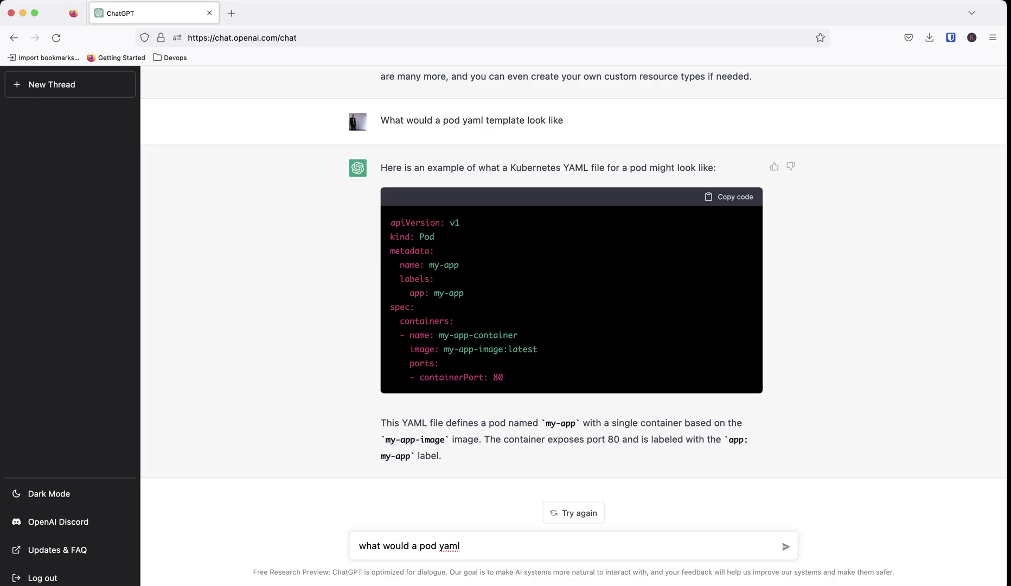
text( configuration for a app)
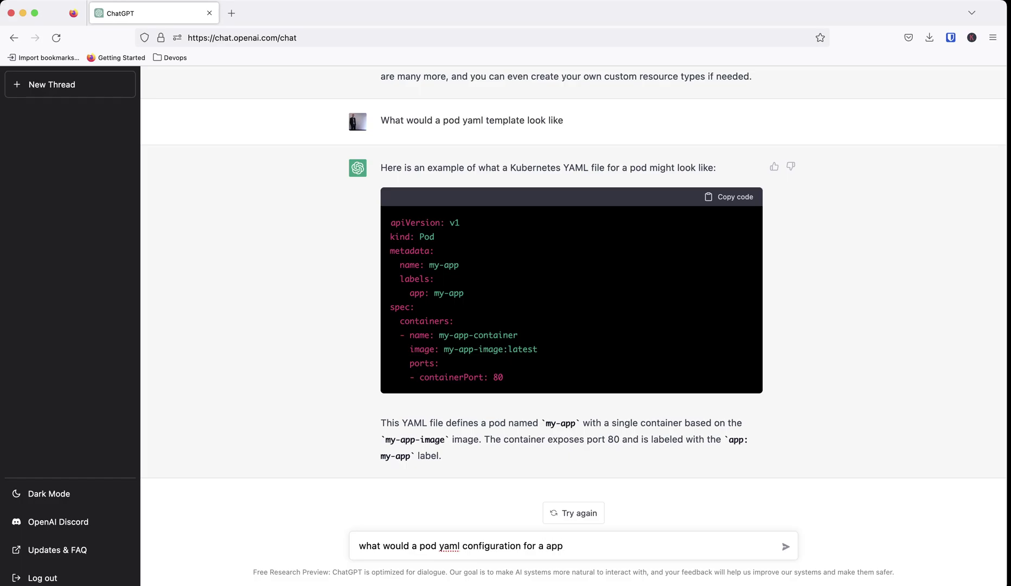
text( called mongodb with port)
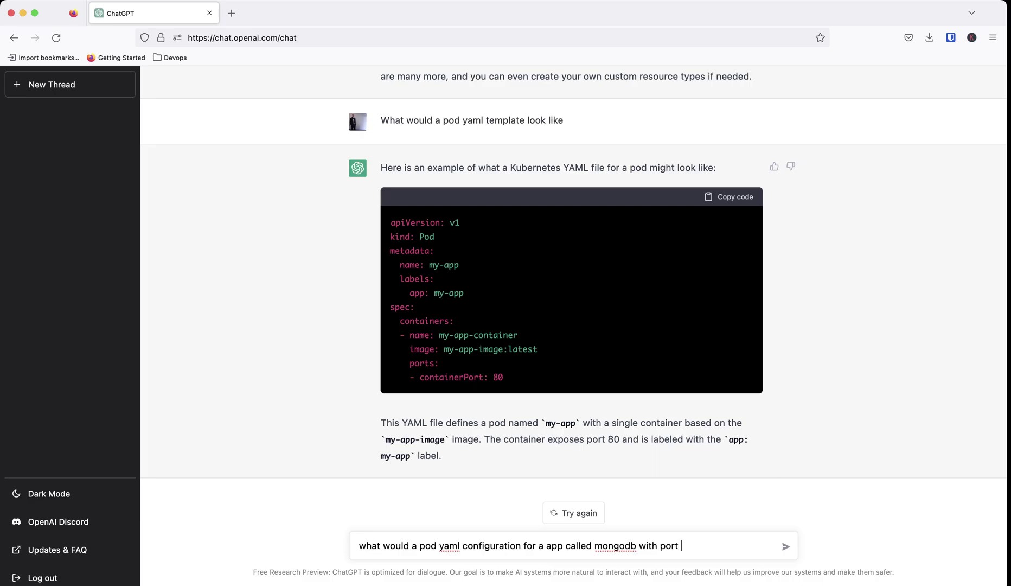
text( 3000)
key(Return)
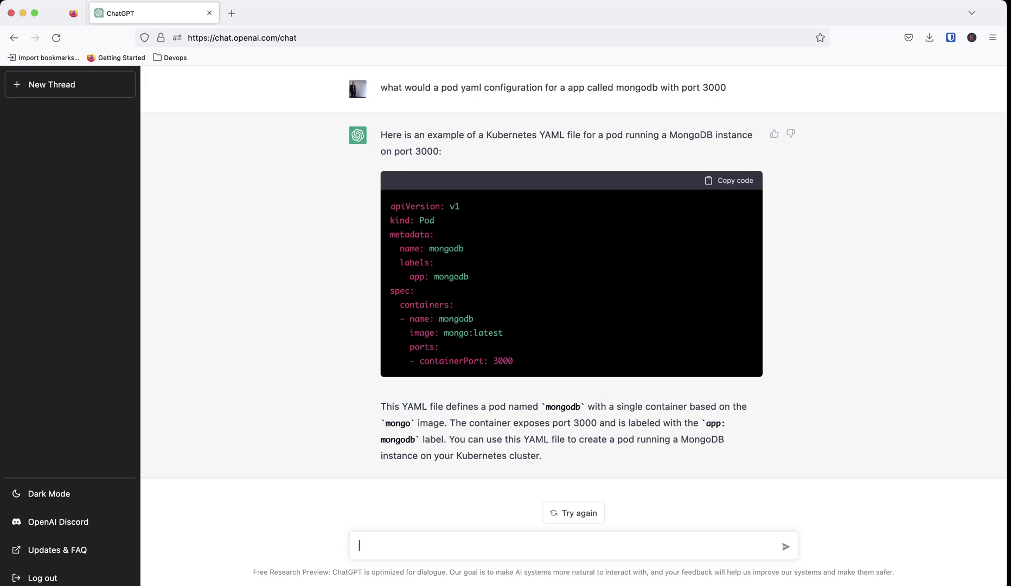
scroll(574, 299, up, 15)
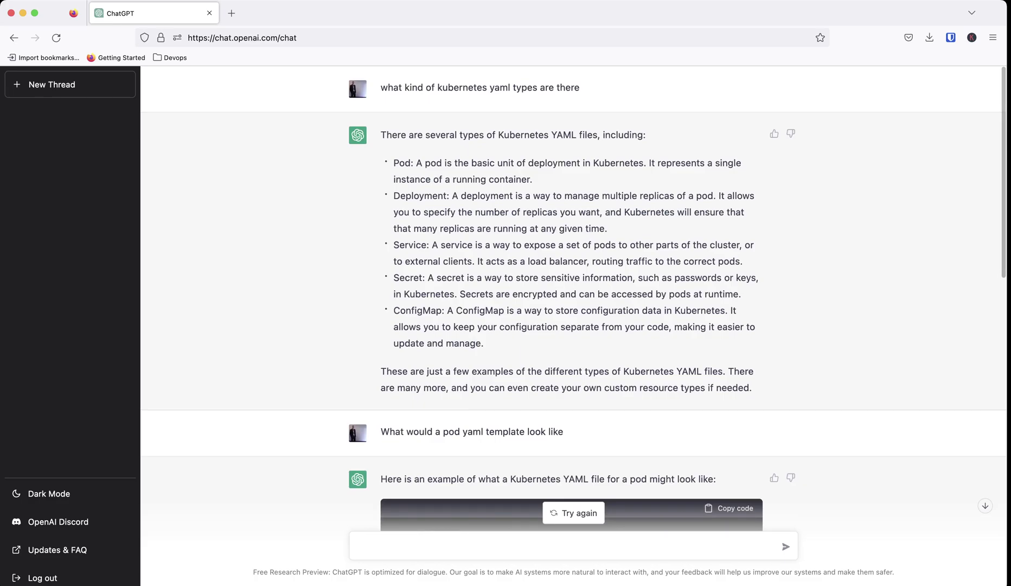
scroll(574, 299, down, 15)
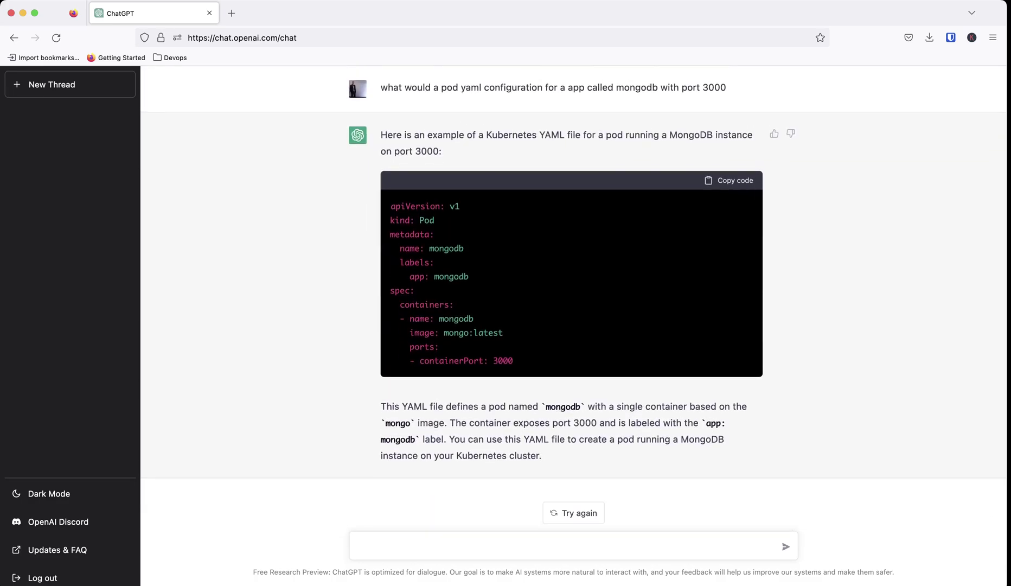
Step: Ask for a deployment YAML for app mongodb with port 3000 and 5 replicas
text(how would a deployment c)
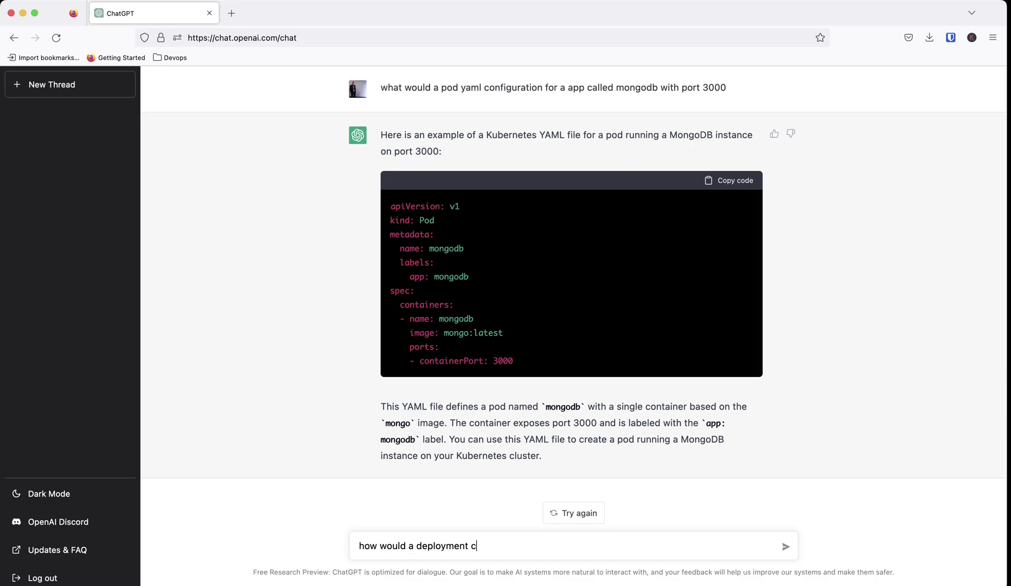
text(onfi)
key(BackSpace)
text(yaml file for a ap called mongodb )
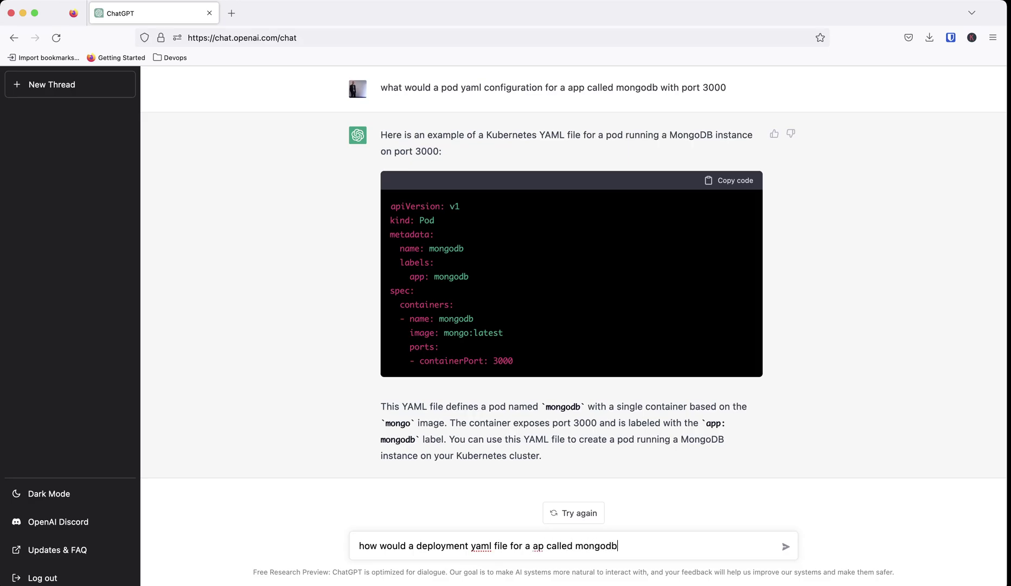
text(with port 3000)
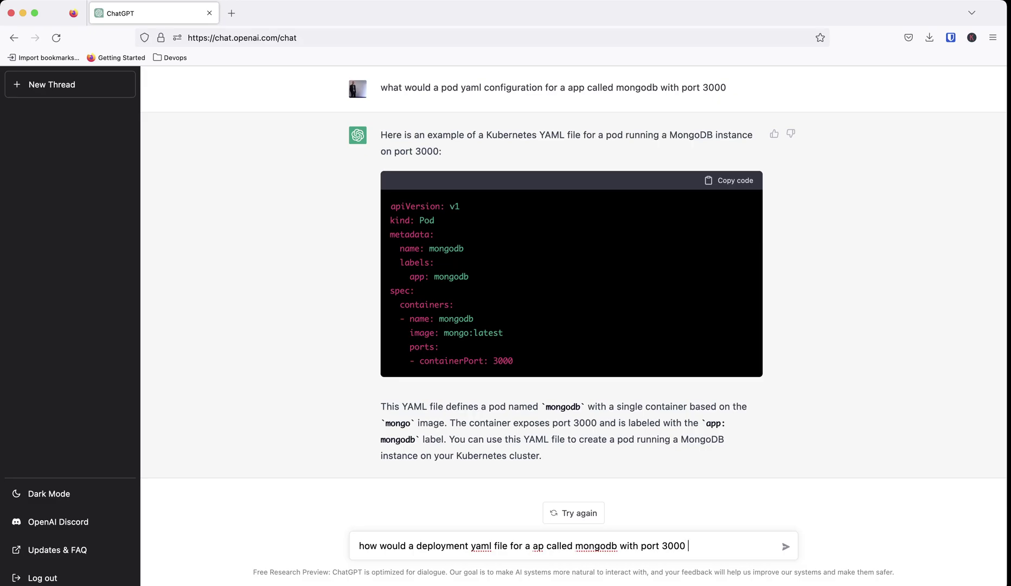
text( and 5 repplicas)
key(Return)
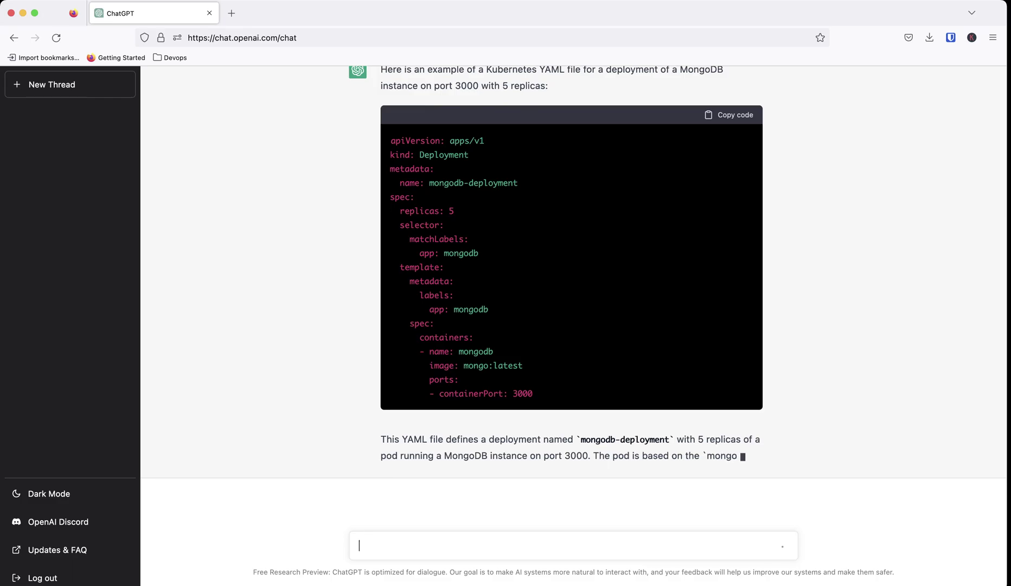
Step: Ask ChatGPT to build a Secret YAML containing a mongodb username and password
scroll(573, 299, up, 20)
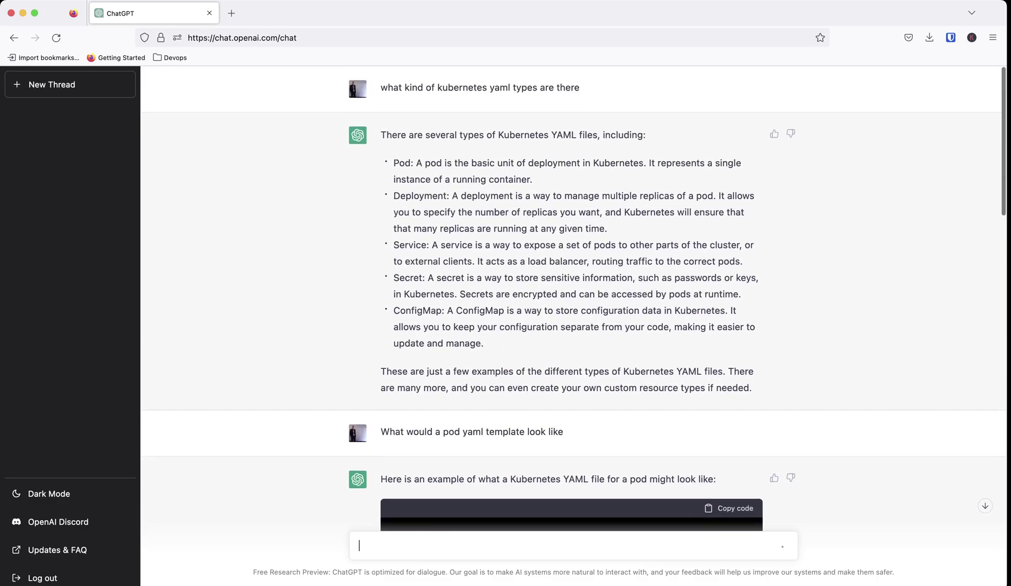
scroll(573, 271, down, 20)
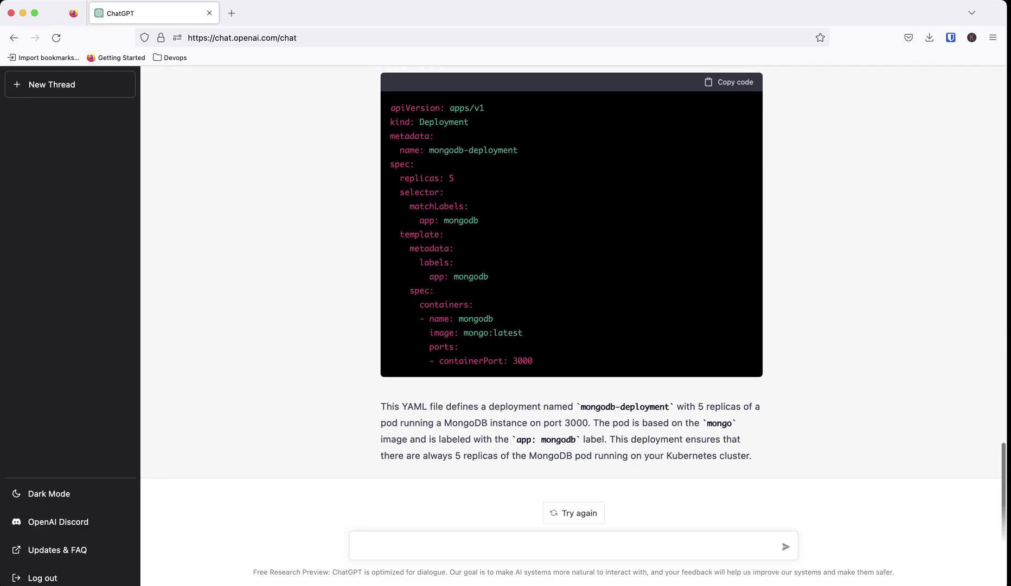
text(ld a)
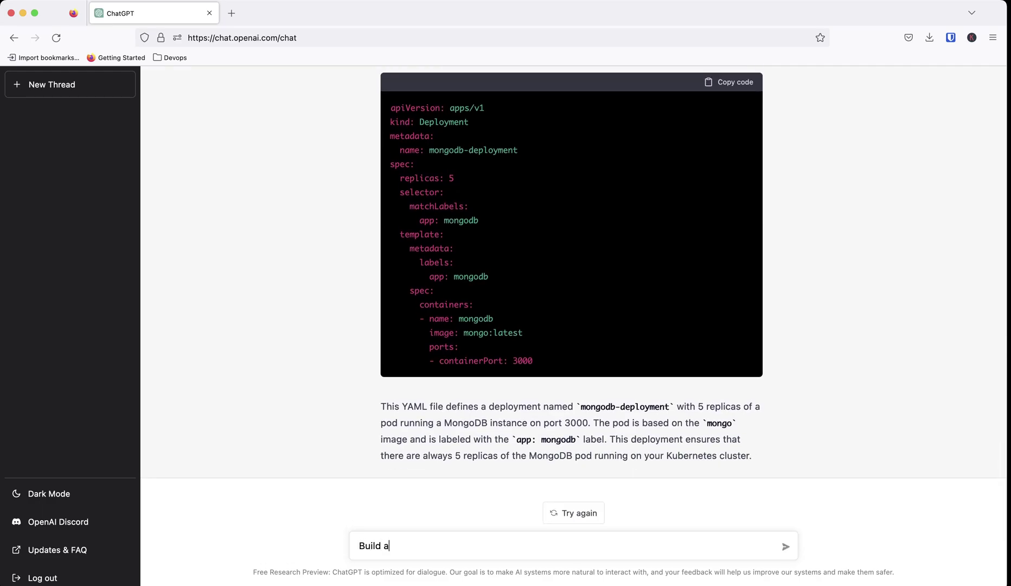
text( secrety a)
key(BackSpace)
key(BackSpace)
key(BackSpace)
key(BackSpace)
text(yaml type th)
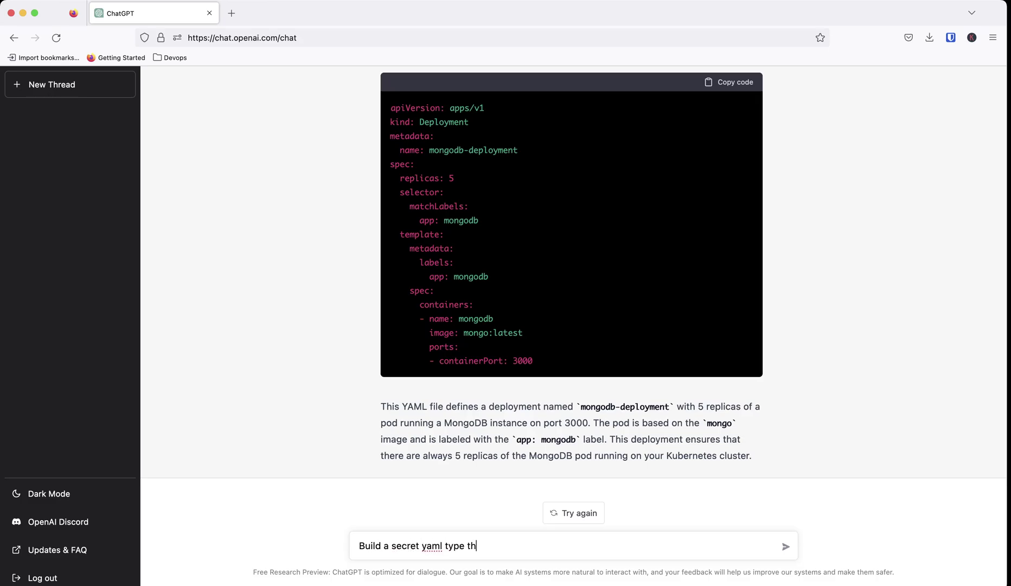
text(at has a mongodb use)
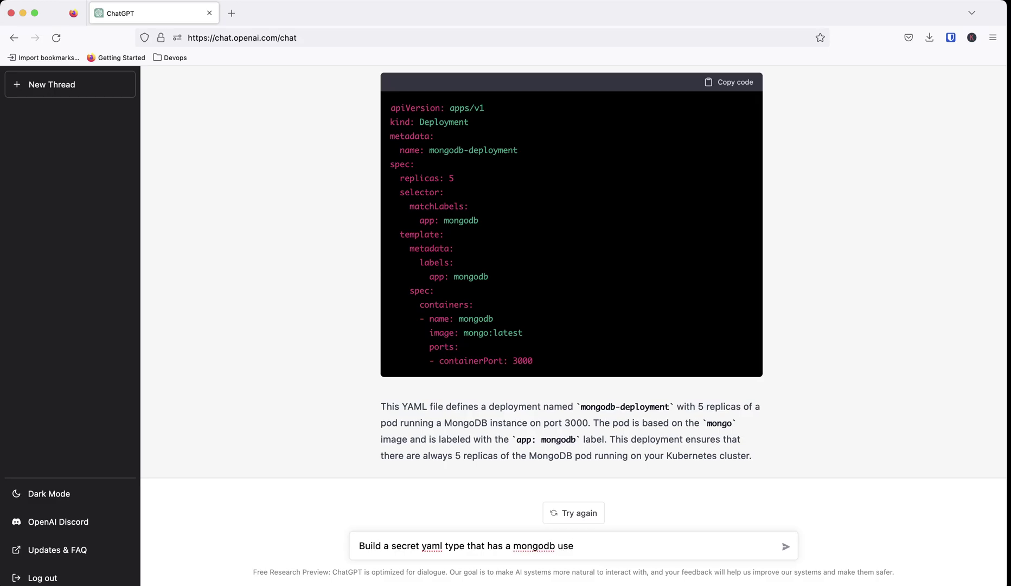
text(rname nade)
key(BackSpace)
key(BackSpace)
key(BackSpace)
key(BackSpace)
text(and password)
key(Return)
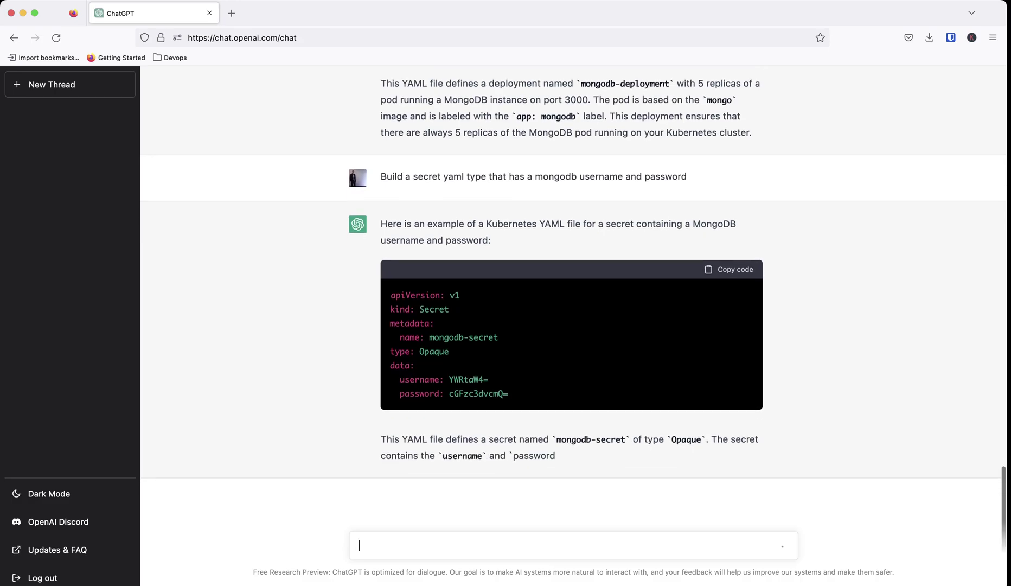
Step: Ask how to configure the deployment YAML to use the secret for the mongodb env variables
scroll(573, 325, up, 8)
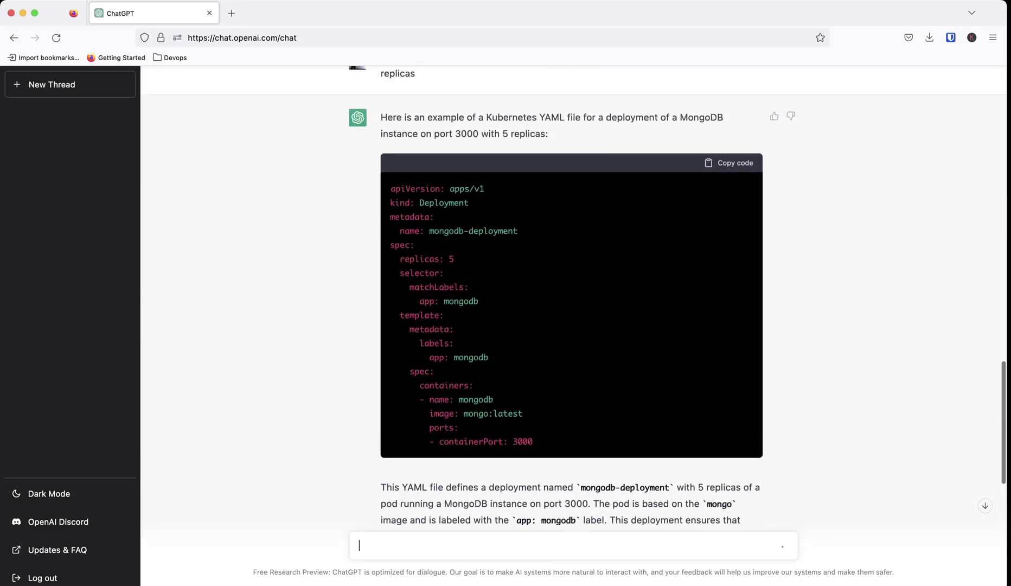
scroll(573, 325, down, 1)
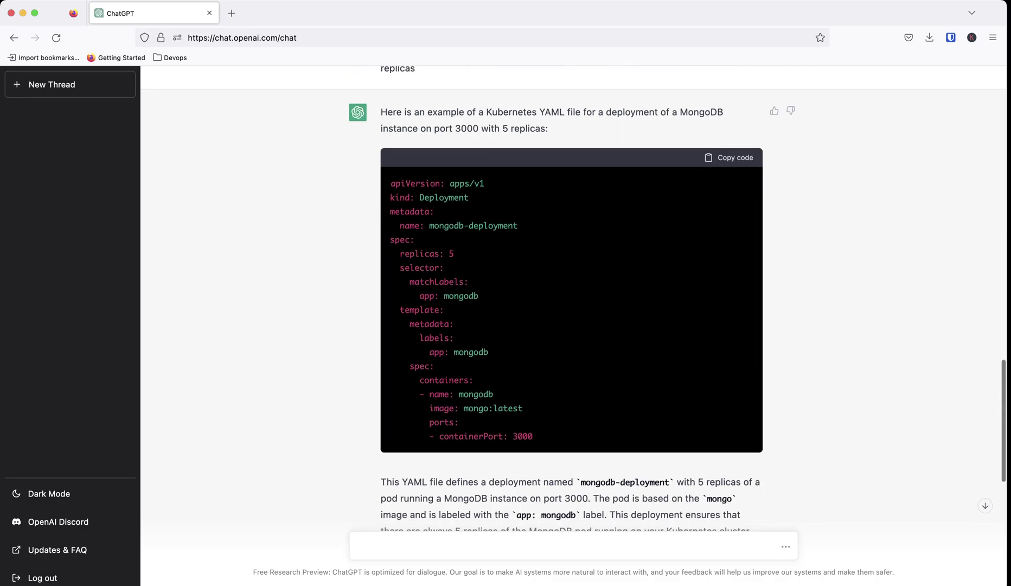
scroll(573, 326, down, 3)
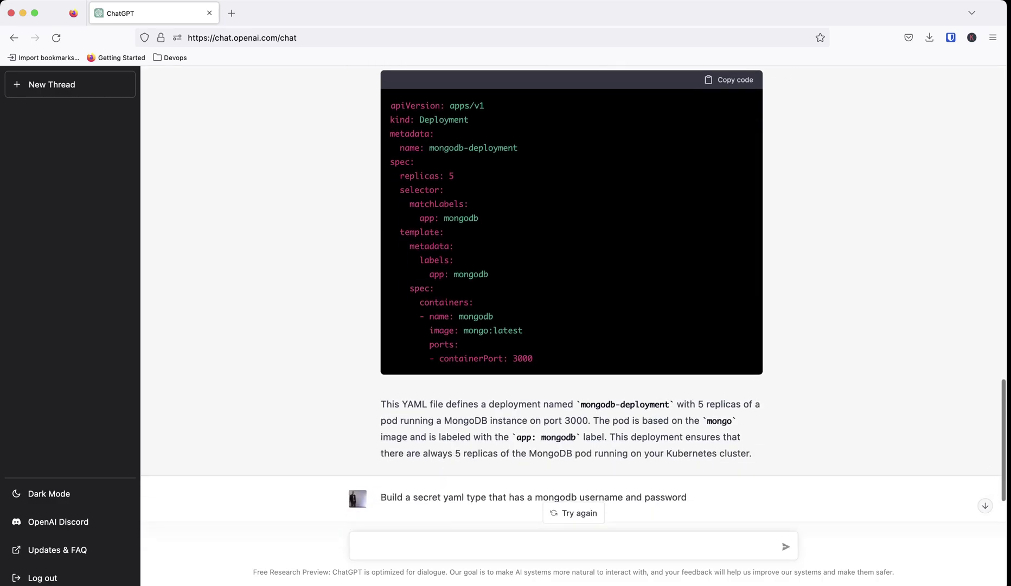
scroll(573, 325, up, 2)
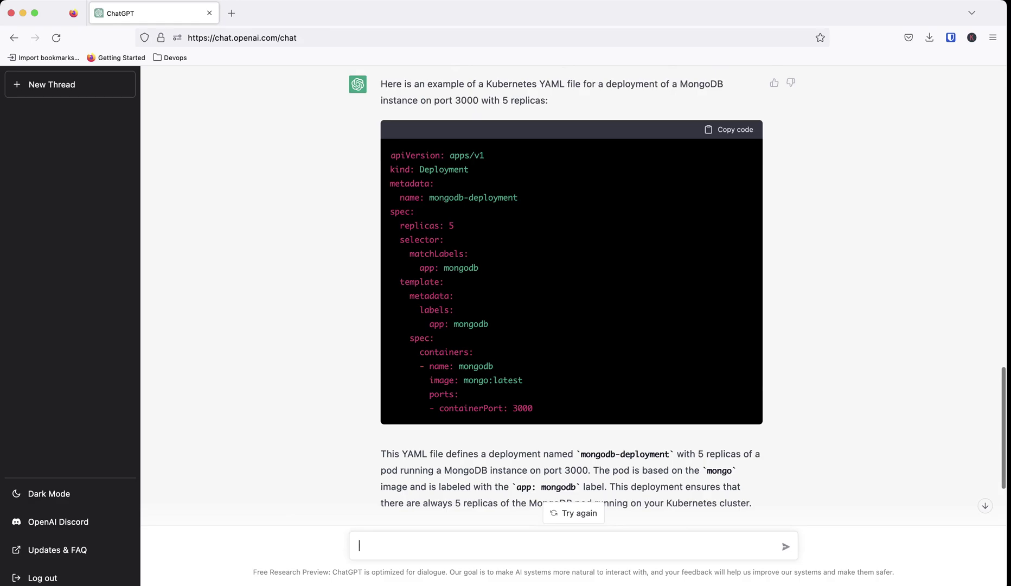
scroll(574, 326, down, 10)
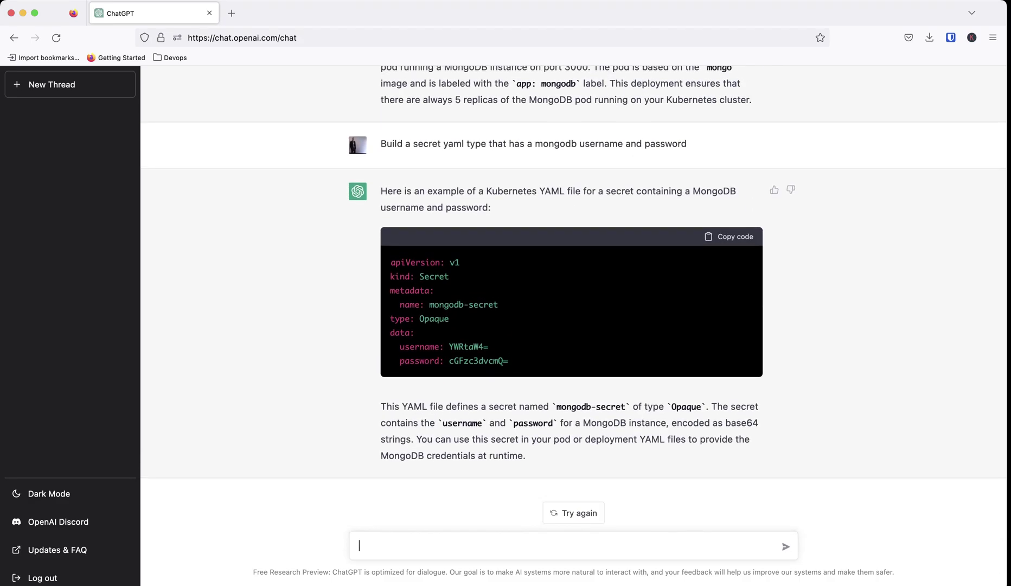
text(how would we configure the depolo)
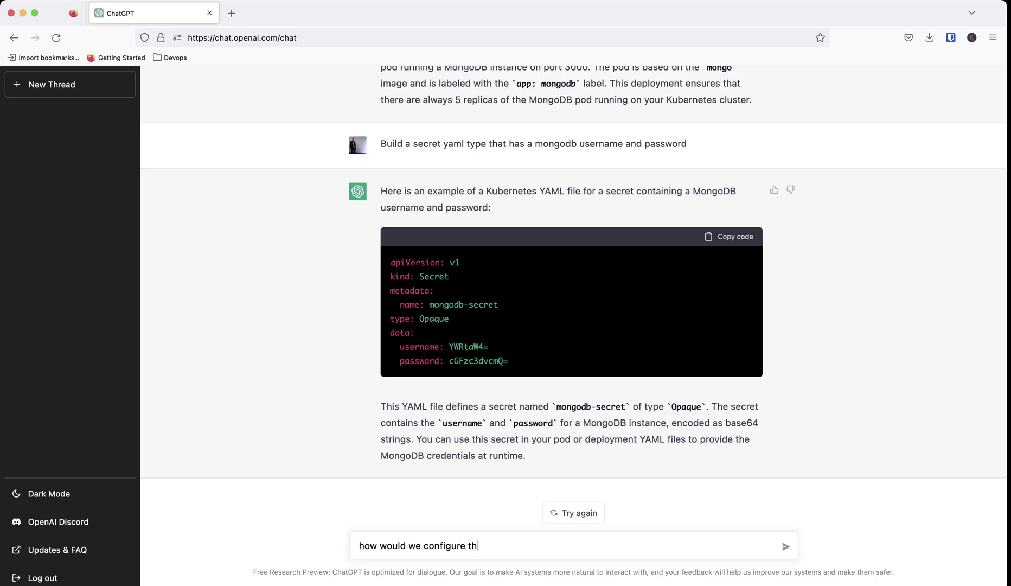
key(BackSpace)
key(BackSpace)
key(BackSpace)
key(BackSpace)
text(loyment)
scroll(573, 325, up, 10)
scroll(574, 326, down, 10)
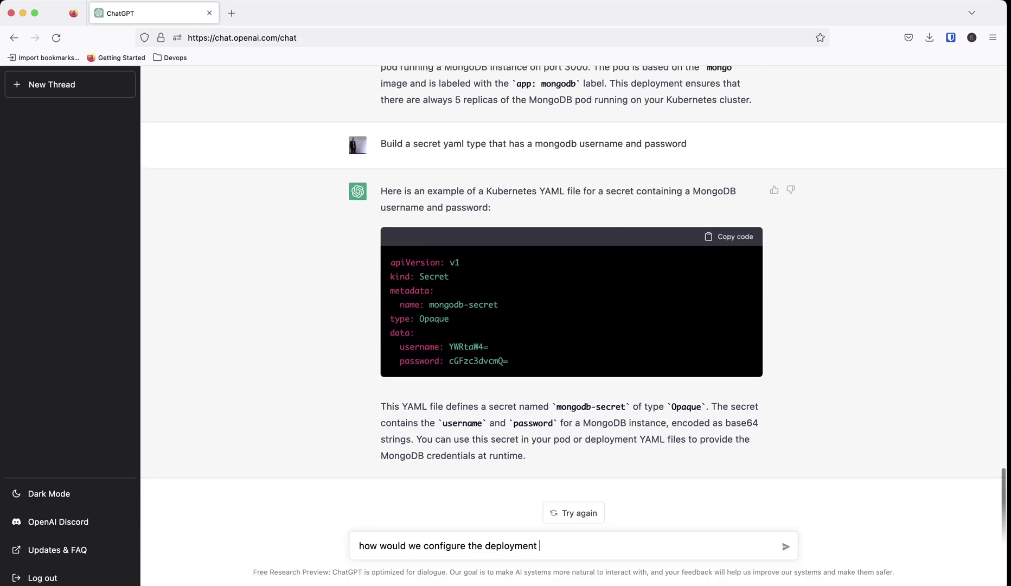
text(yaml configu)
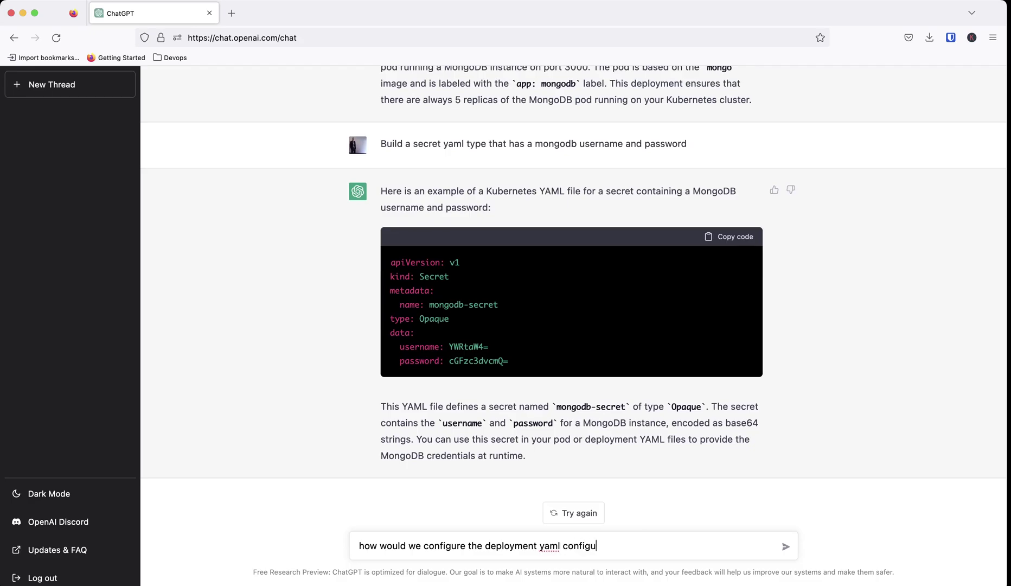
text(ration to utilize the secre)
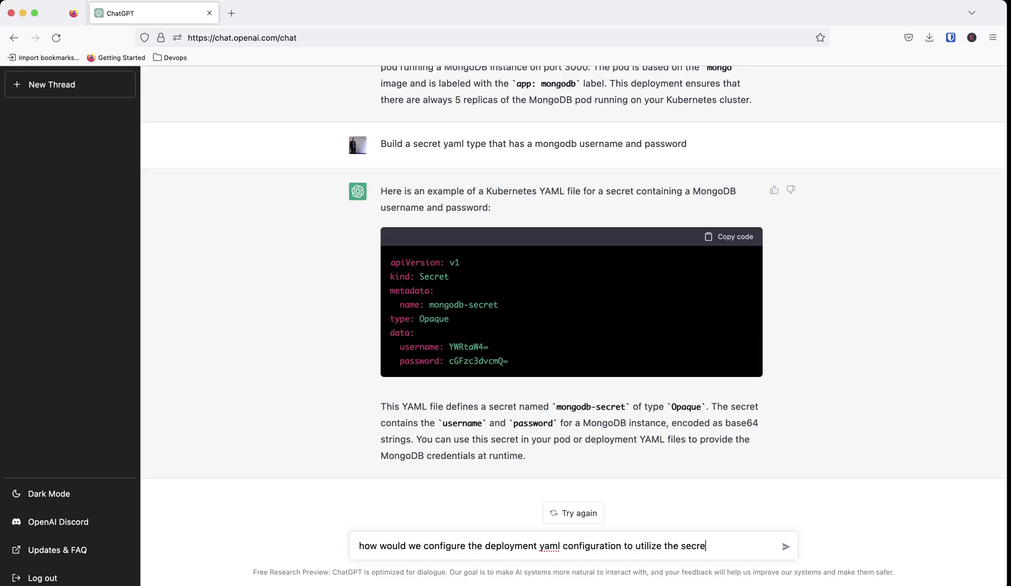
text(t for our mongo)
scroll(573, 296, up, 5)
scroll(574, 296, down, 5)
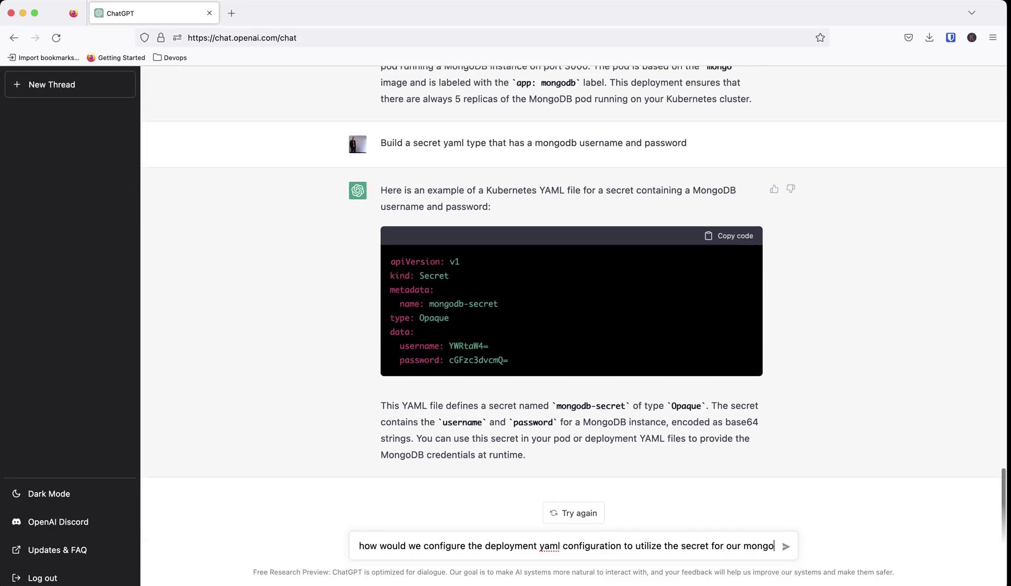
text(db env )
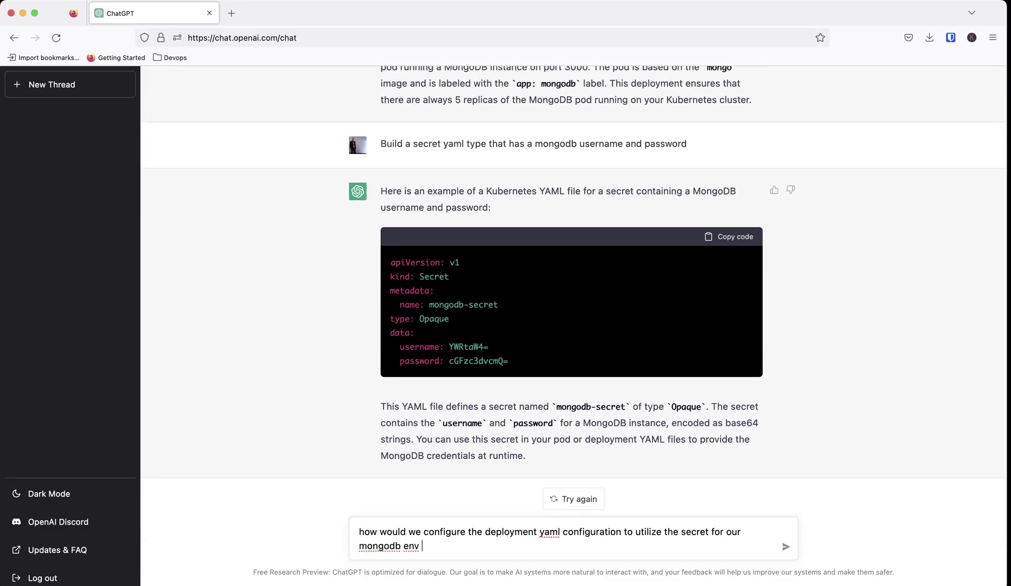
text(variables)
key(Return)
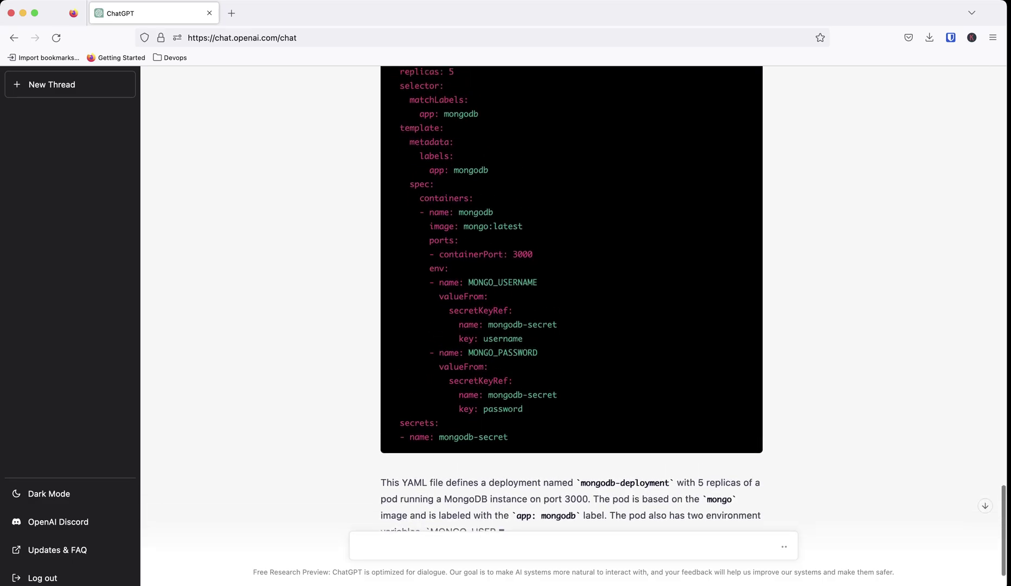
scroll(573, 304, up, 20)
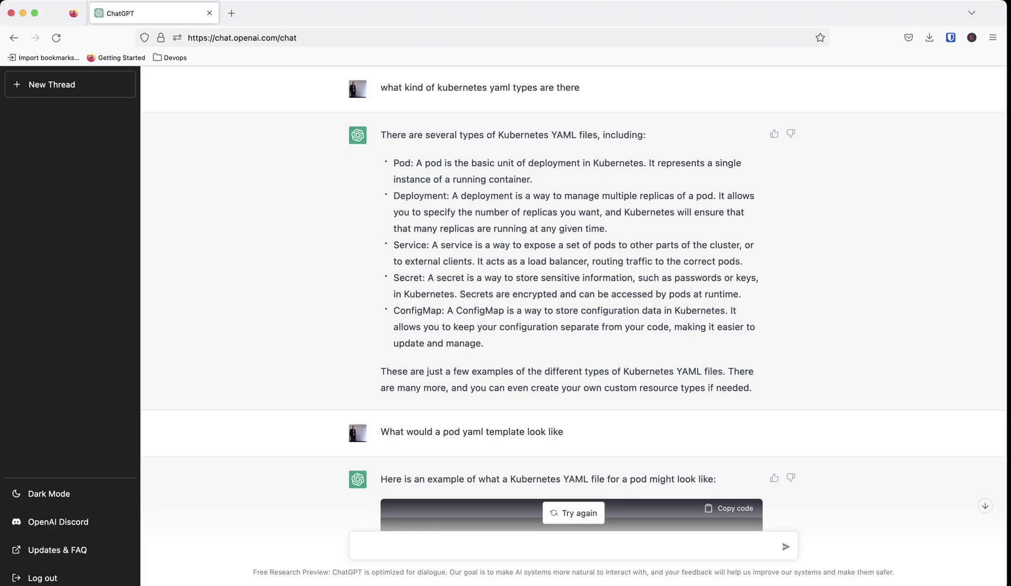
scroll(573, 298, down, 20)
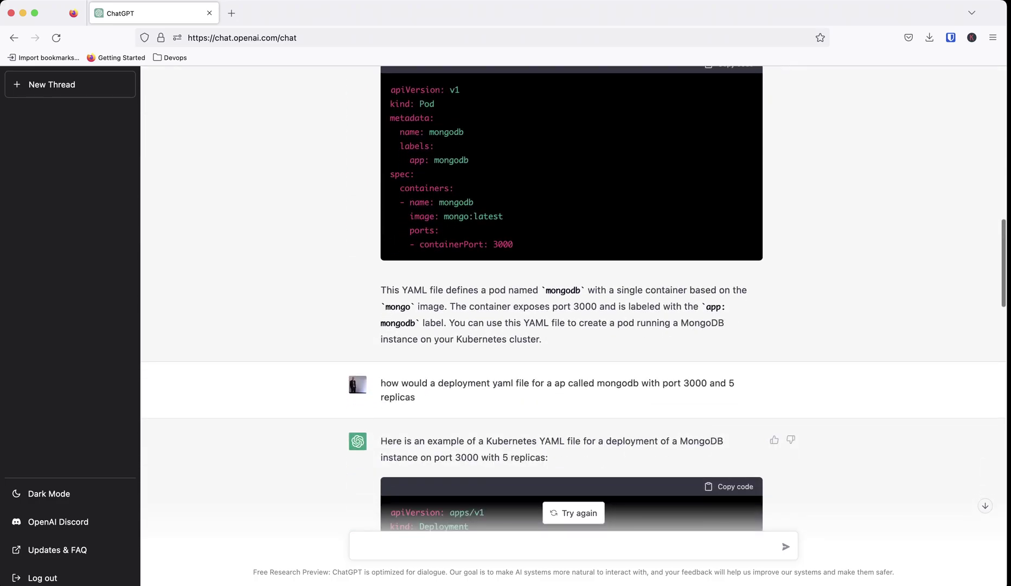
scroll(572, 293, down, 15)
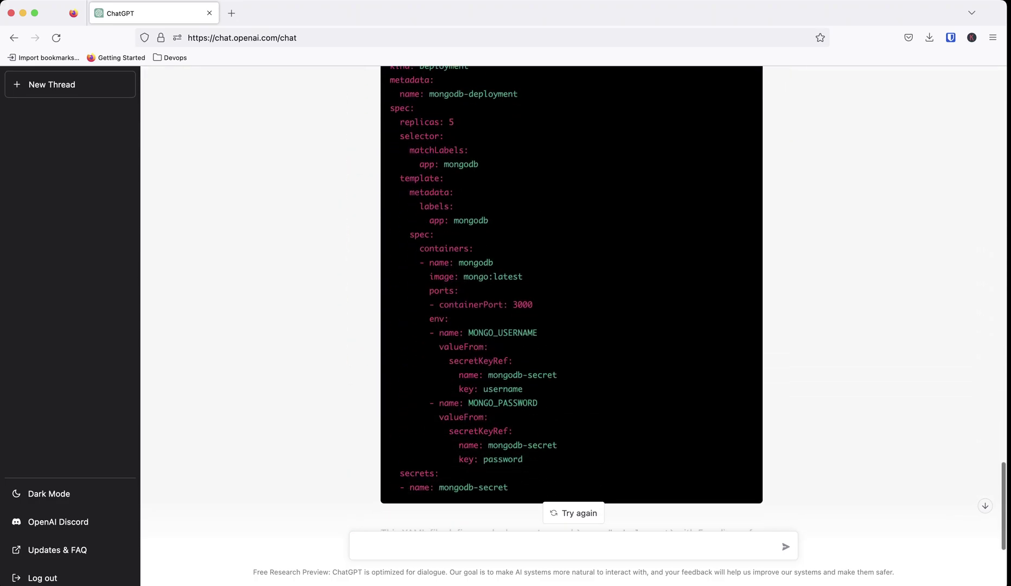
scroll(572, 298, up, 5)
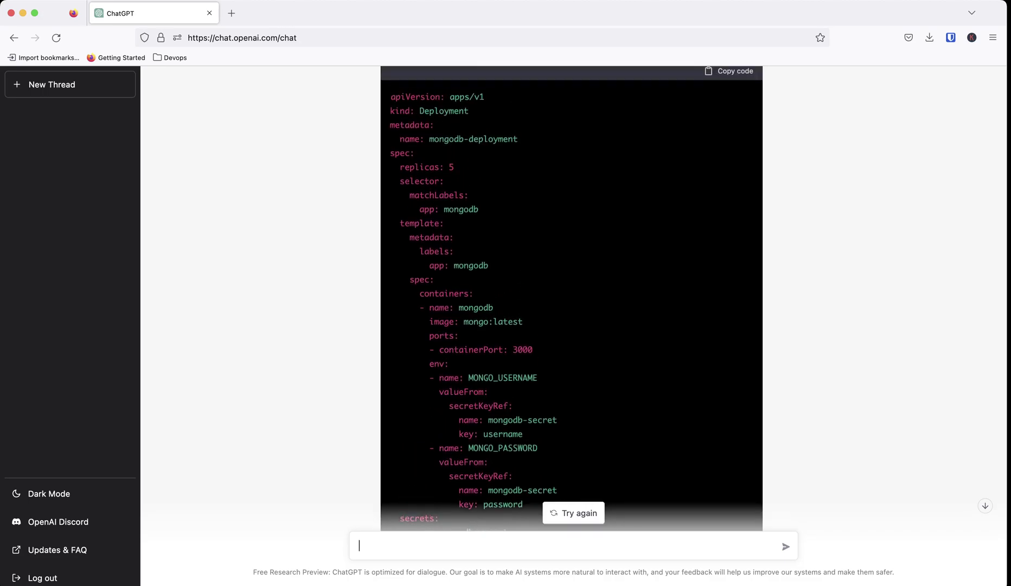
scroll(571, 298, down, 3)
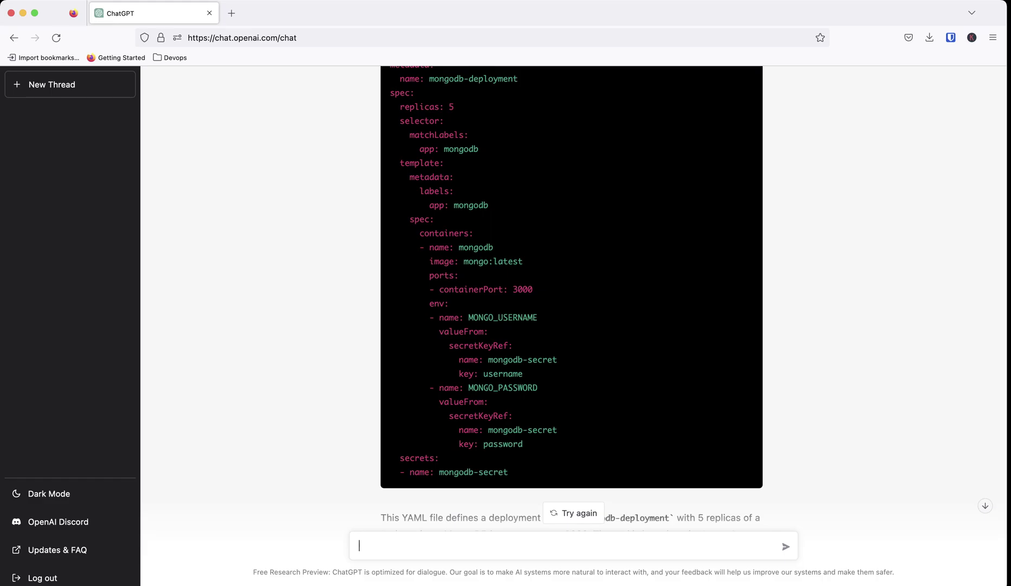
scroll(571, 299, up, 3)
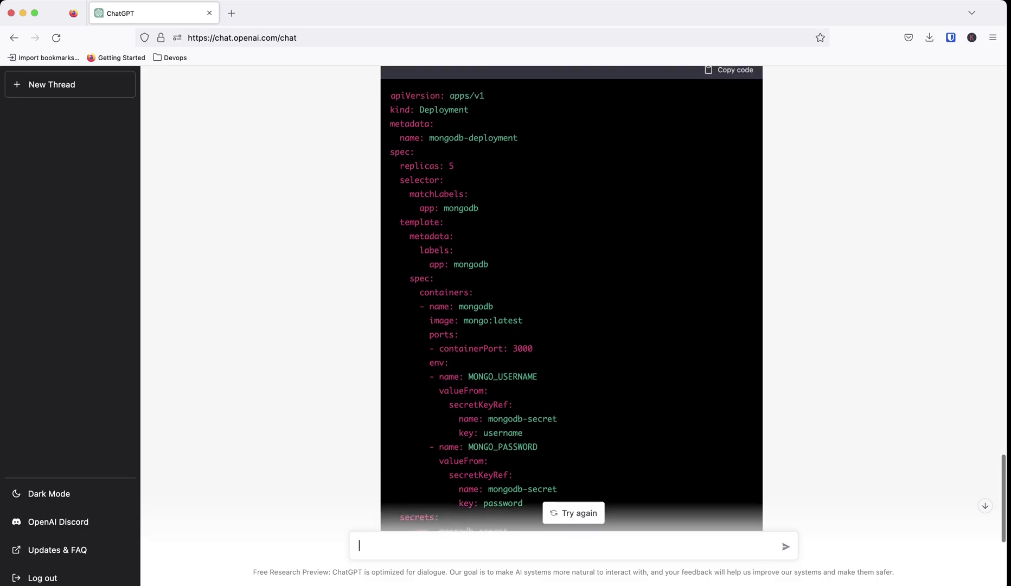
scroll(571, 298, down, 1)
scroll(572, 299, up, 10)
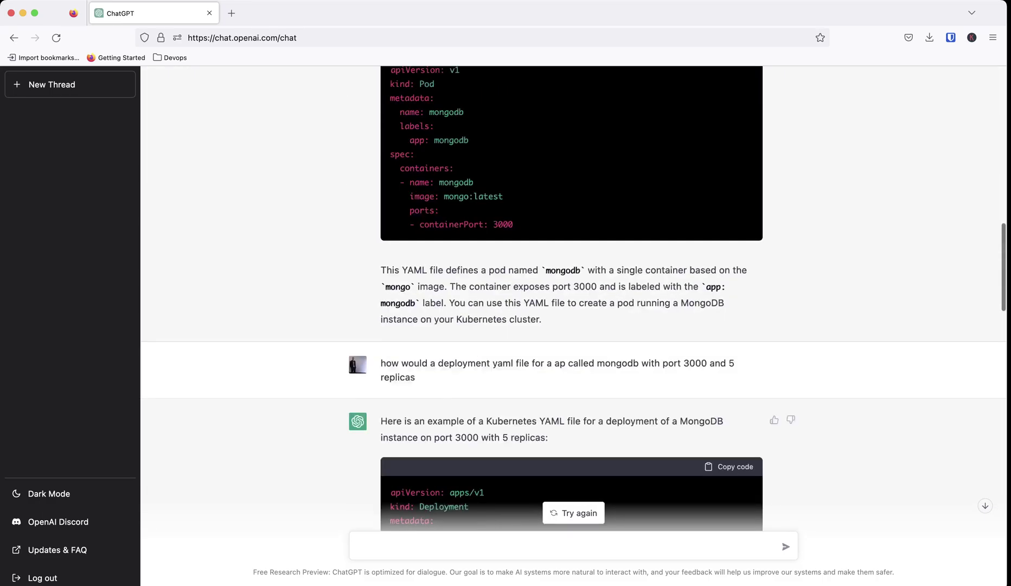
scroll(571, 298, down, 1)
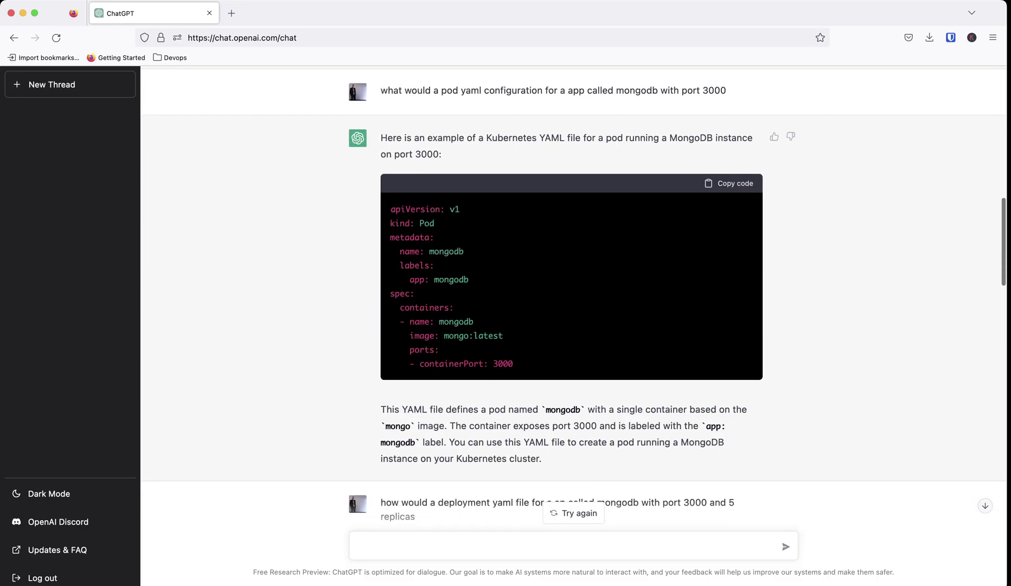
scroll(571, 298, down, 9)
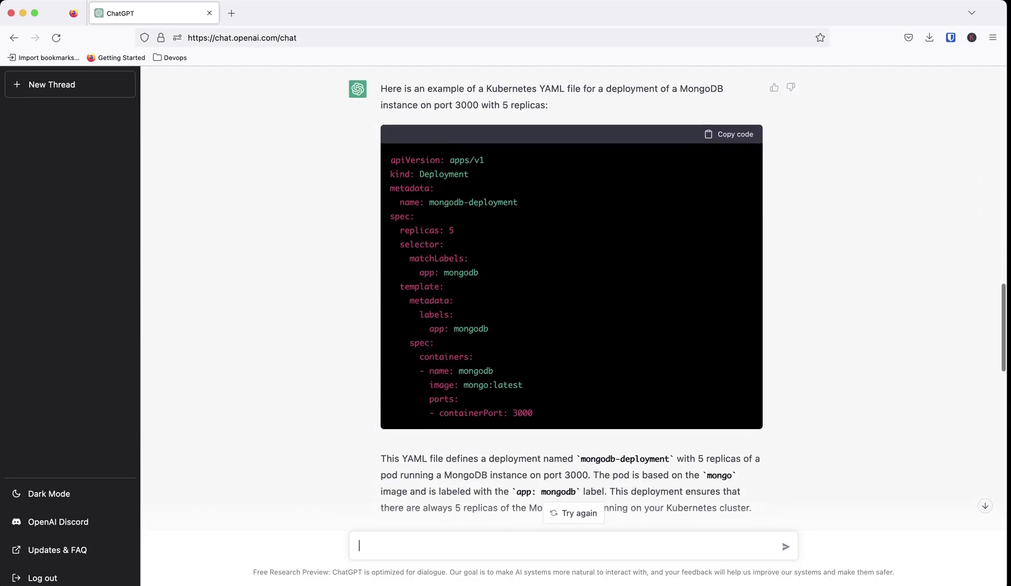
scroll(571, 298, down, 20)
scroll(571, 298, up, 16)
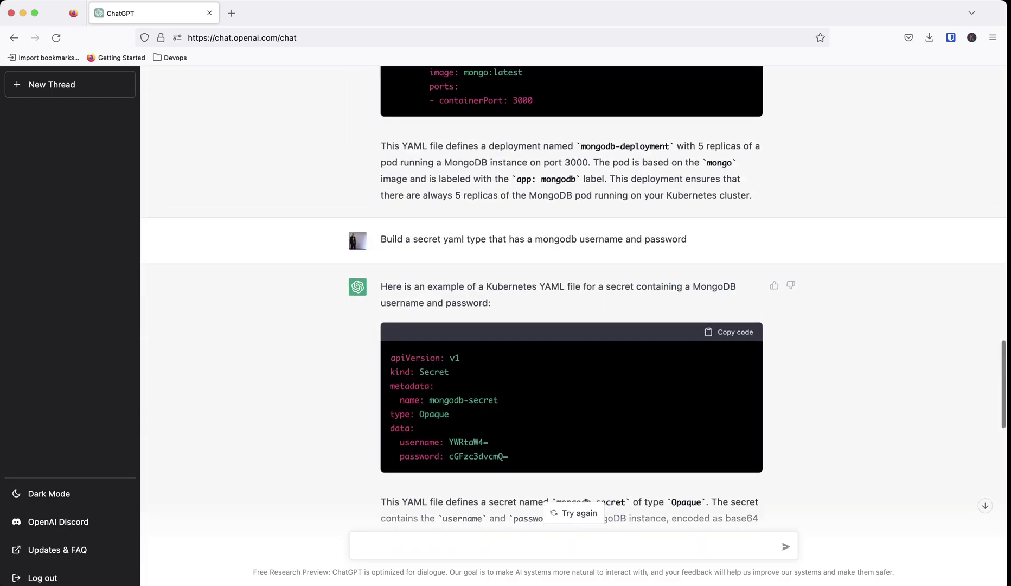
scroll(572, 298, down, 1)
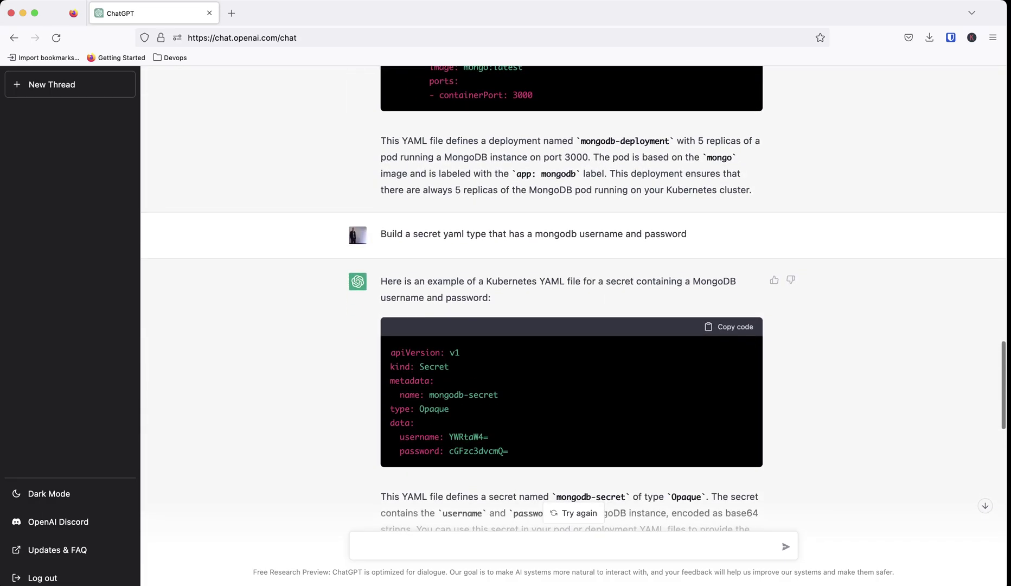
scroll(571, 298, down, 15)
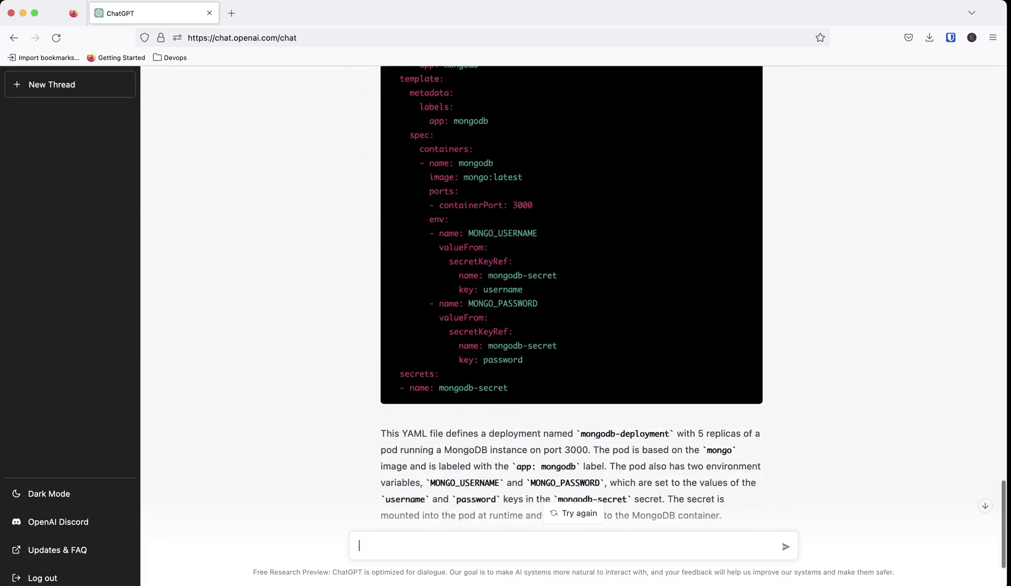
scroll(571, 299, up, 1)
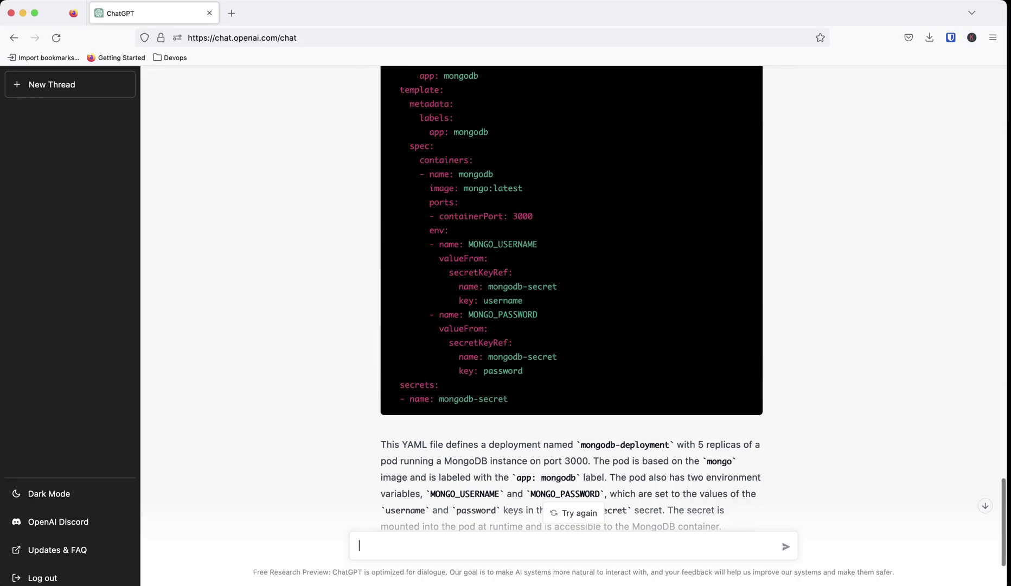
scroll(572, 298, up, 10)
scroll(571, 299, down, 10)
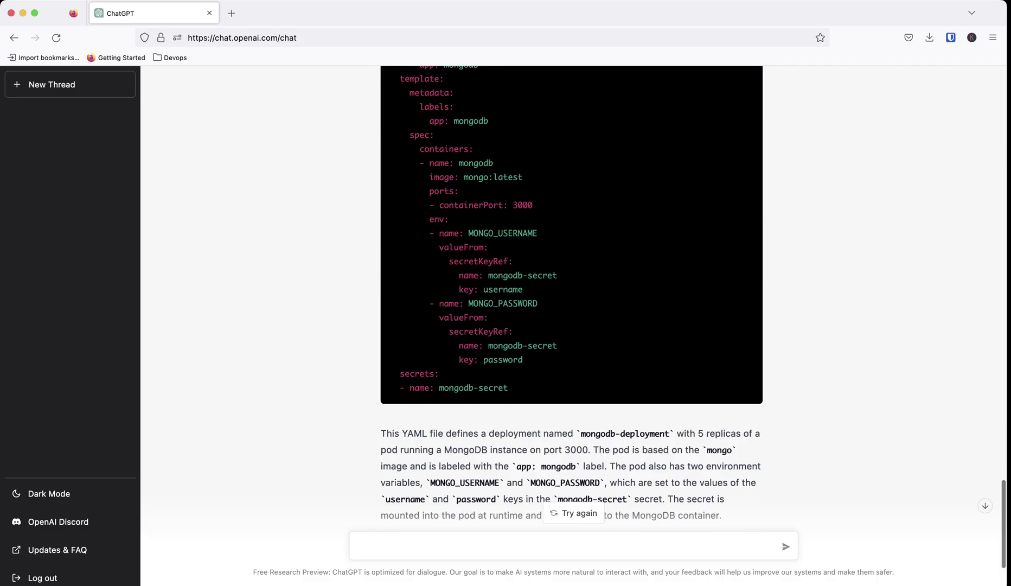
scroll(571, 298, down, 2)
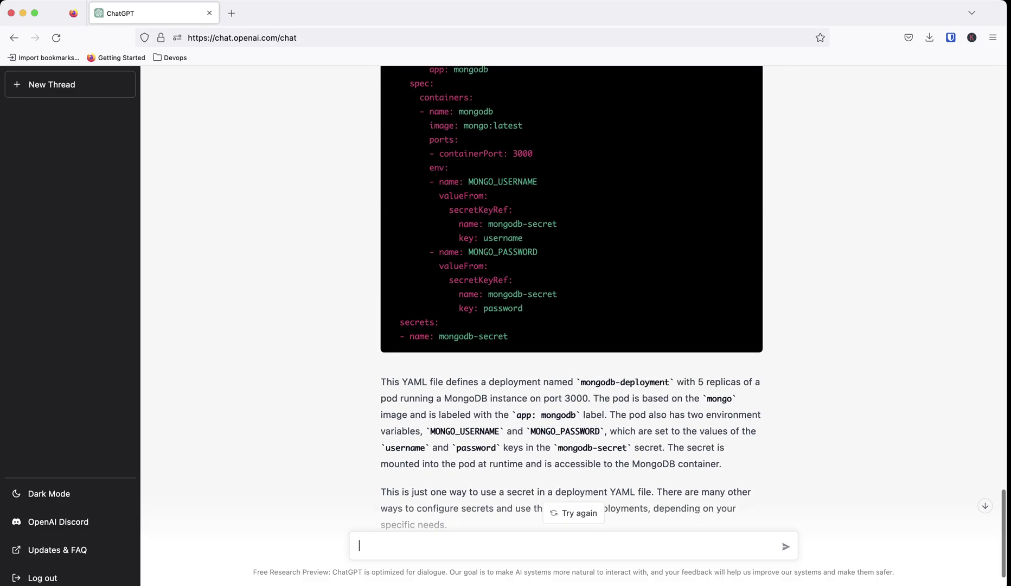
scroll(571, 298, up, 5)
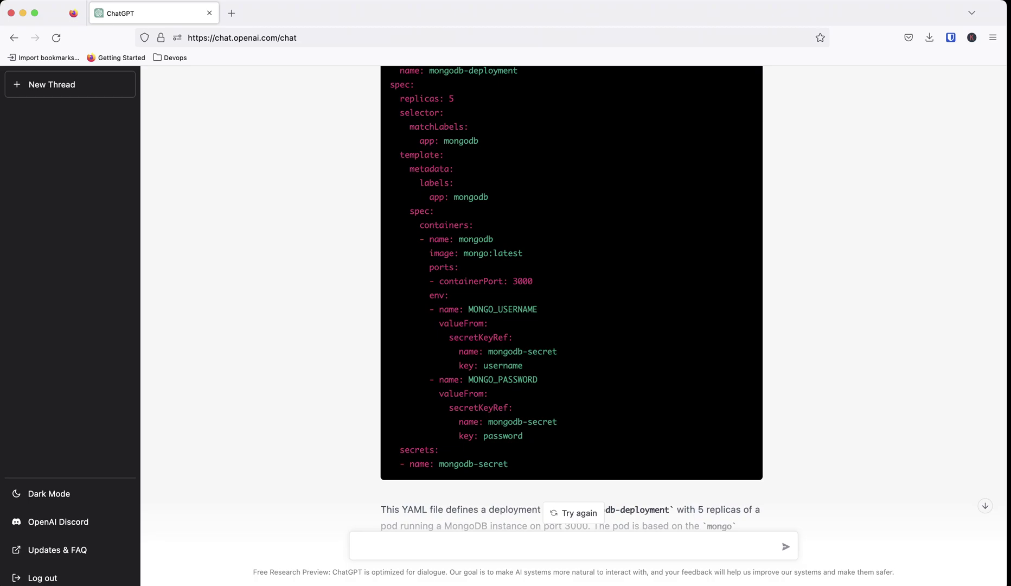
scroll(572, 293, up, 2)
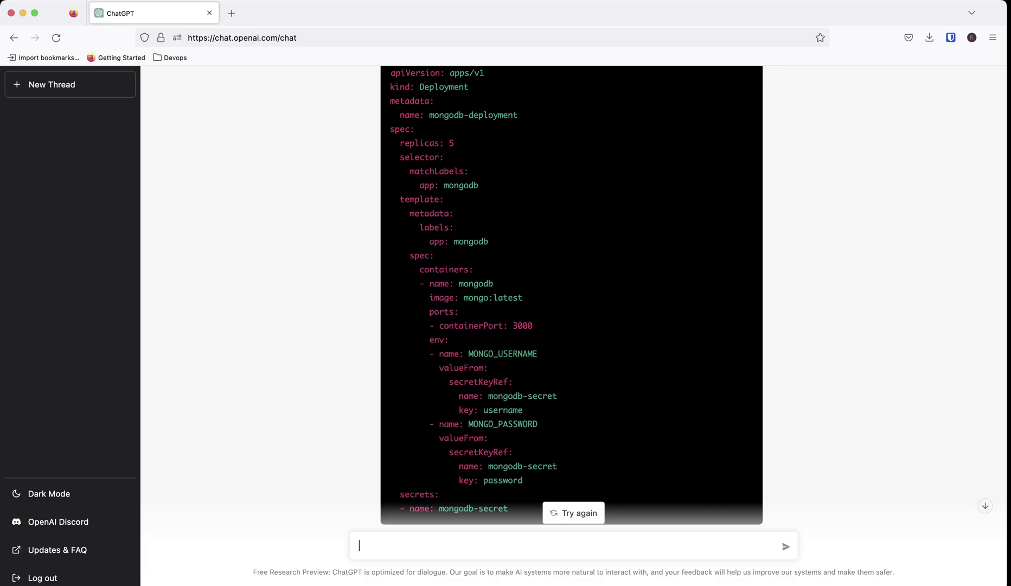
scroll(574, 293, down, 3)
scroll(574, 293, up, 20)
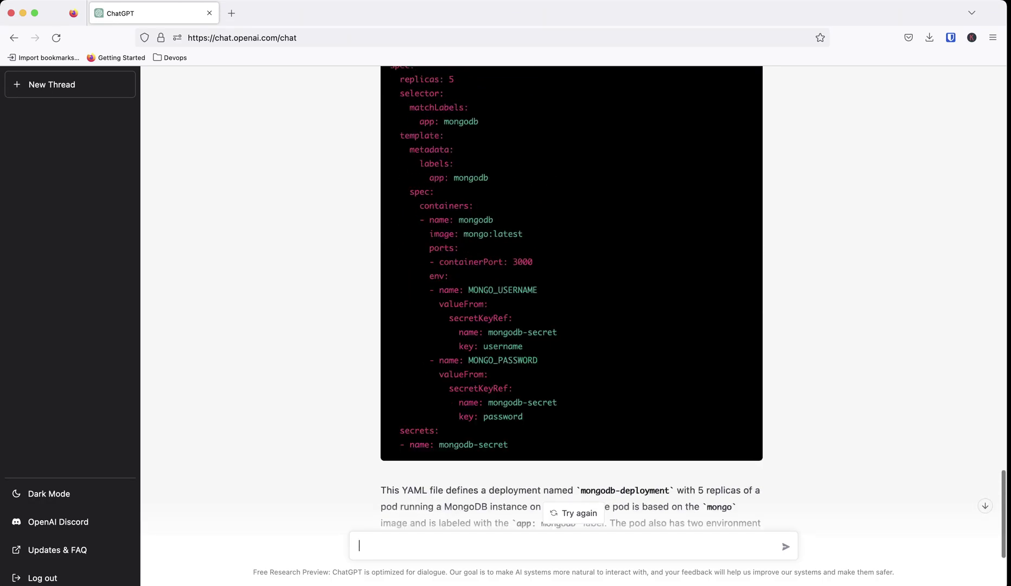
scroll(574, 304, down, 1)
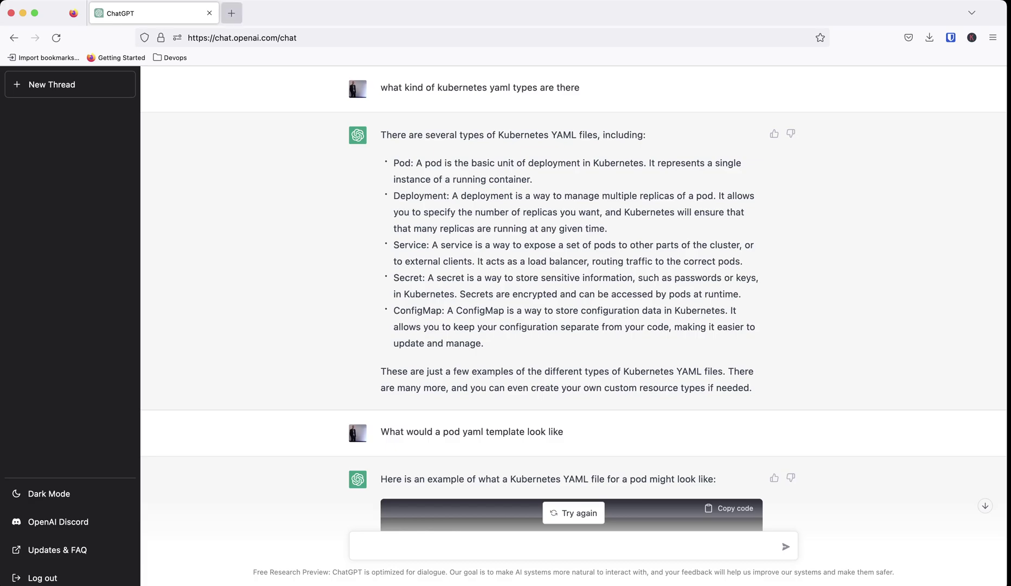
Step: Load letmetechyou.com in a new browser tab
click(232, 13)
text(letmetechyou.com/)
key(Return)
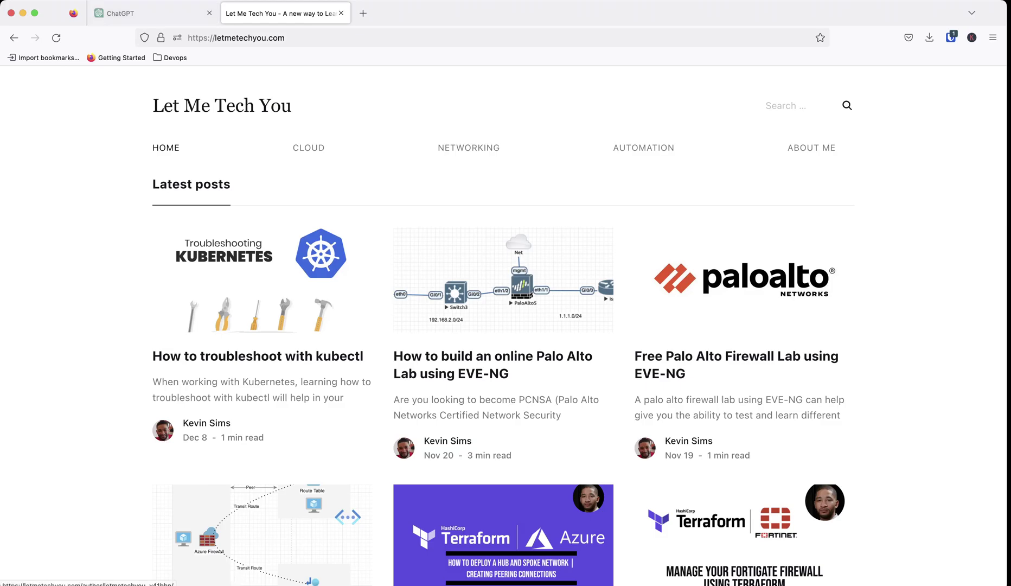
key(super+Tab)
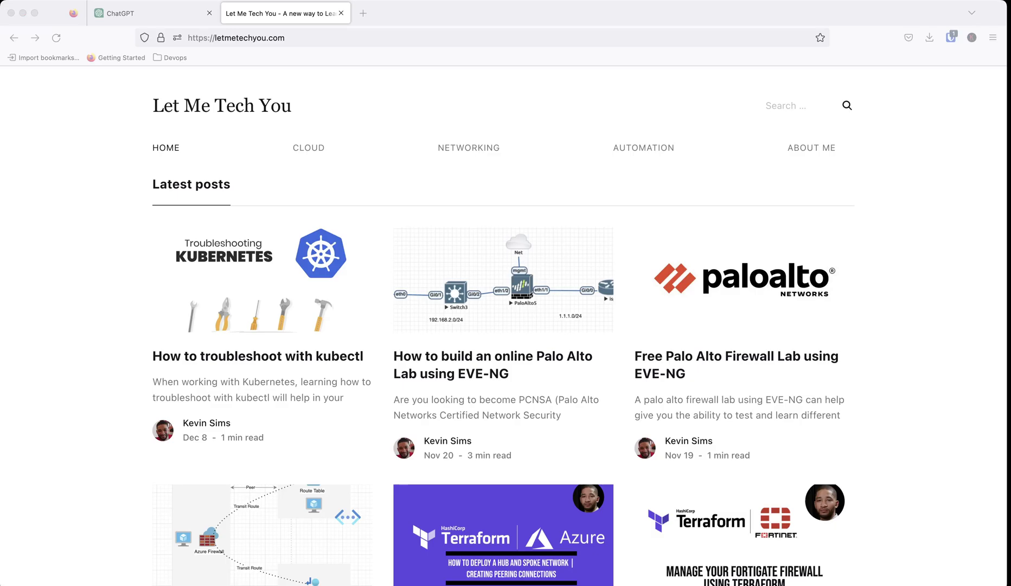